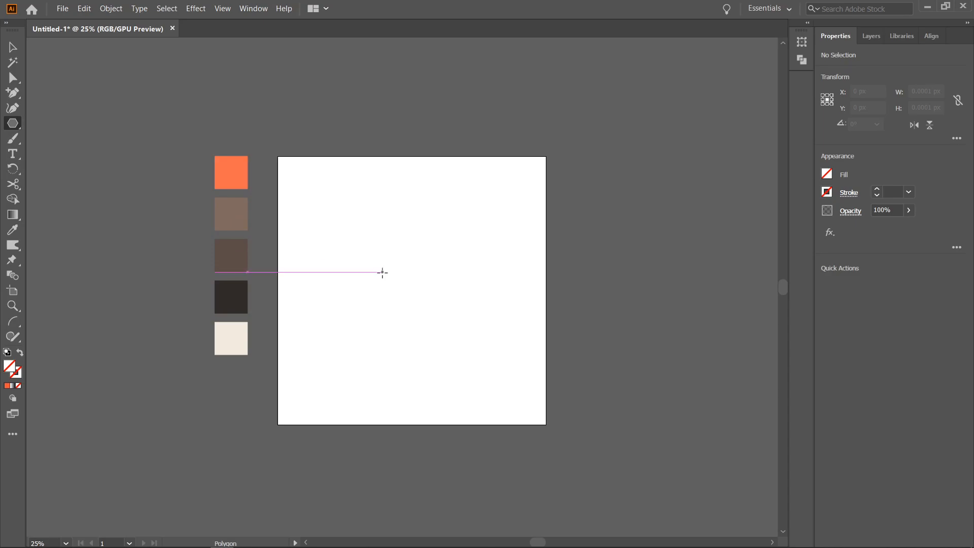
Step: Draw an upright triangle about 405 px wide and 350 px high on the artboard with the Polygon tool
left_click(400, 273)
left_click(476, 297)
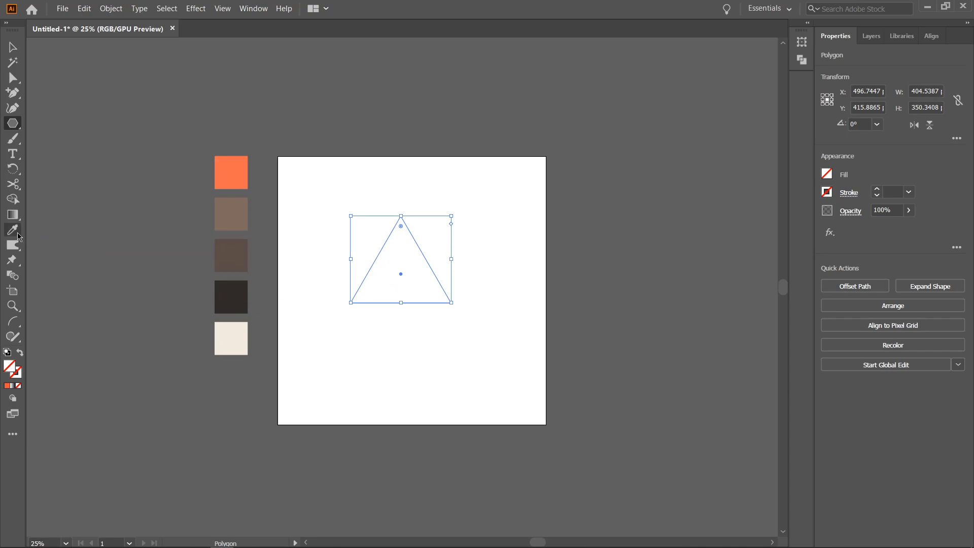
left_click(14, 48)
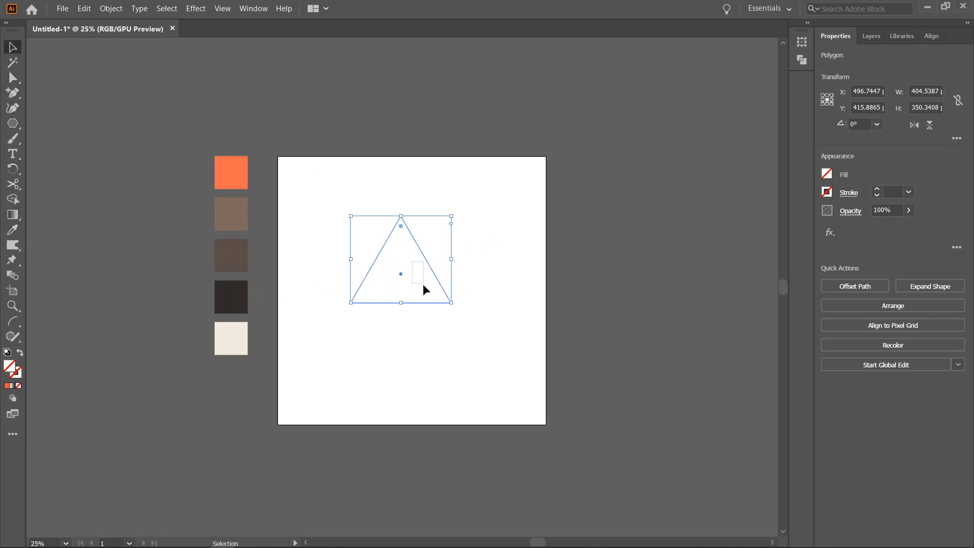
Step: Fill the triangle with the orange of the palette swatch, sampled with the Eyedropper
left_click(388, 272)
left_click_drag(358, 219, 479, 336)
left_click(13, 230)
left_click(390, 87)
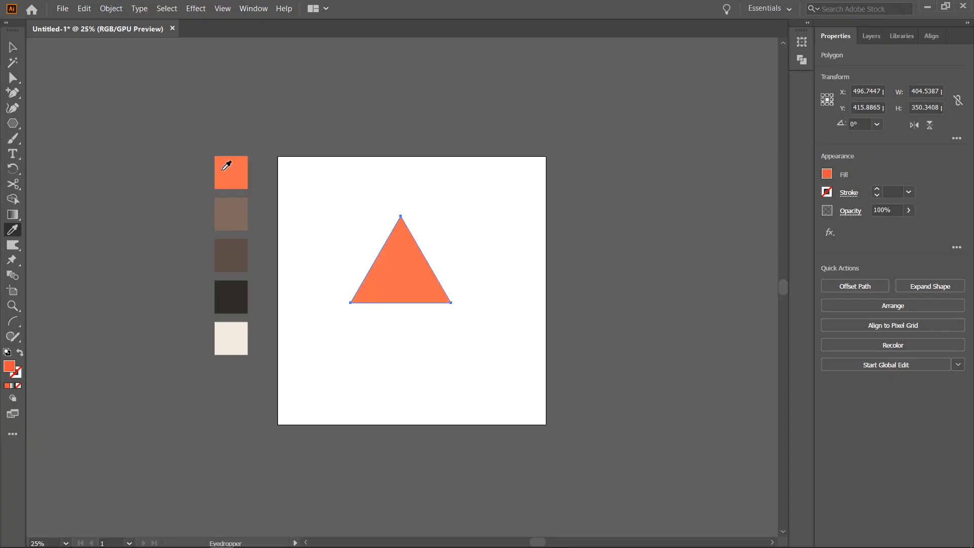
Step: Rotate the triangle to 270° so that it points right
left_click(12, 49)
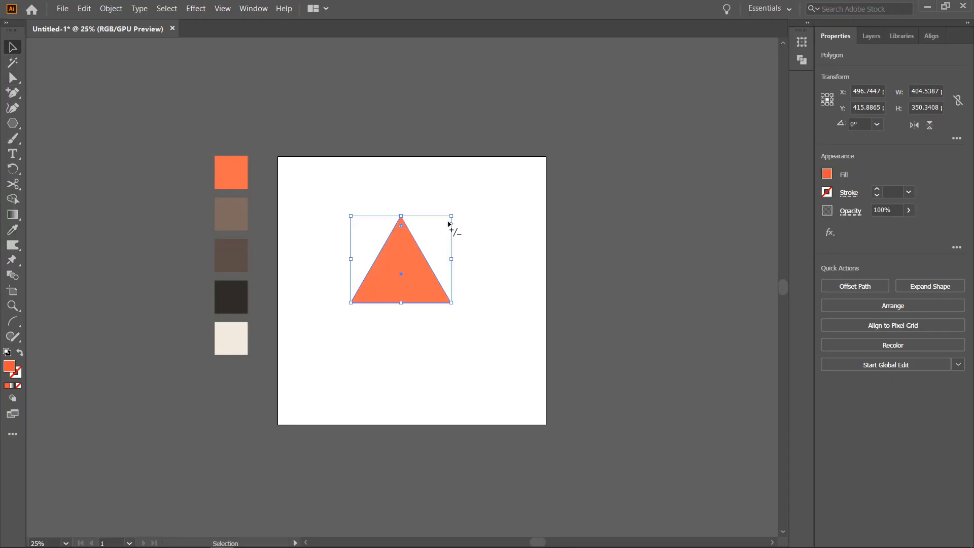
left_click_drag(459, 212, 482, 256)
left_click_drag(456, 208, 456, 208)
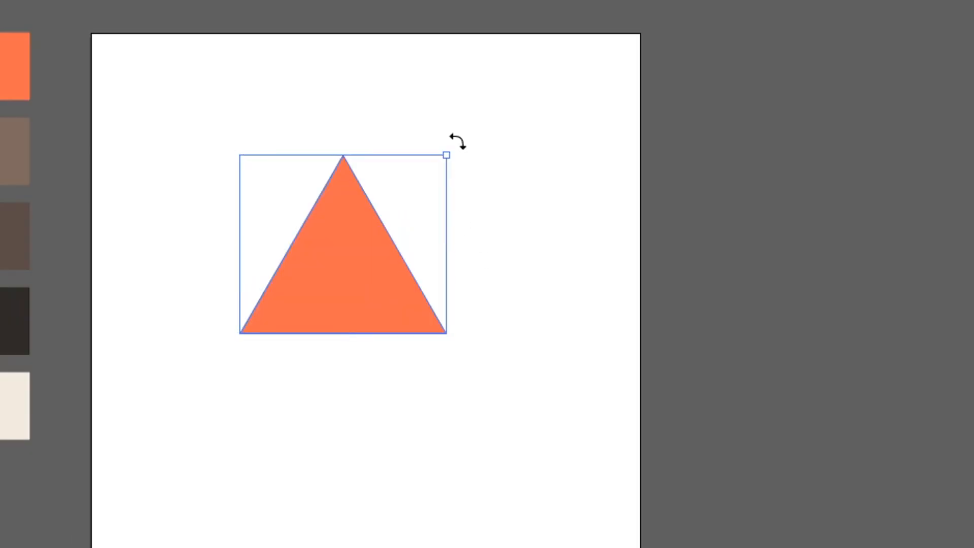
left_click_drag(457, 142, 524, 412)
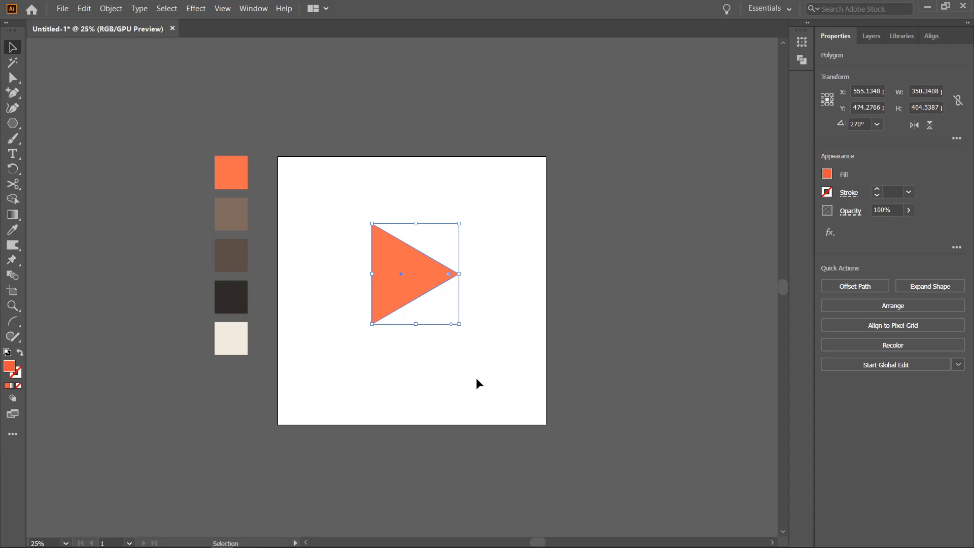
left_click(476, 378)
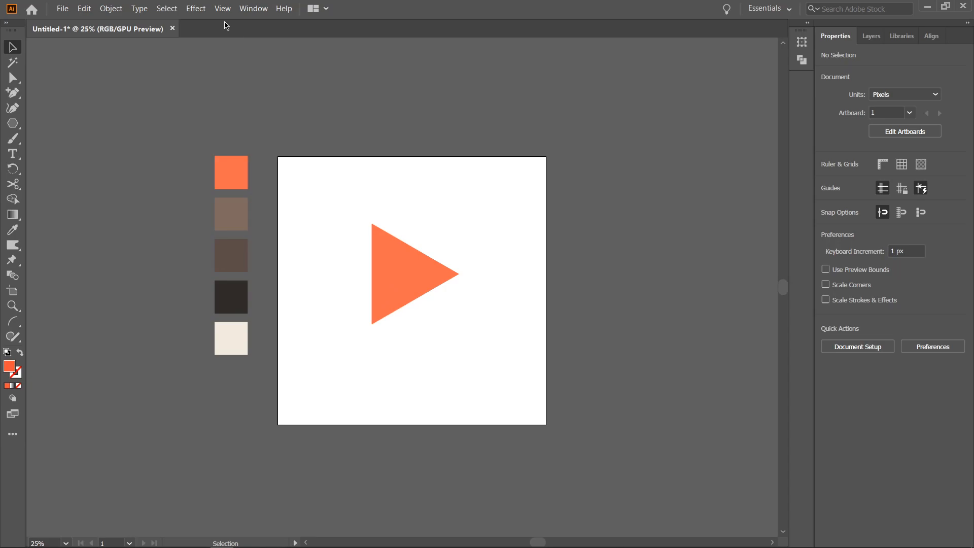
Step: Show the rulers and place one horizontal and one vertical guide across the artboard
left_click(222, 8)
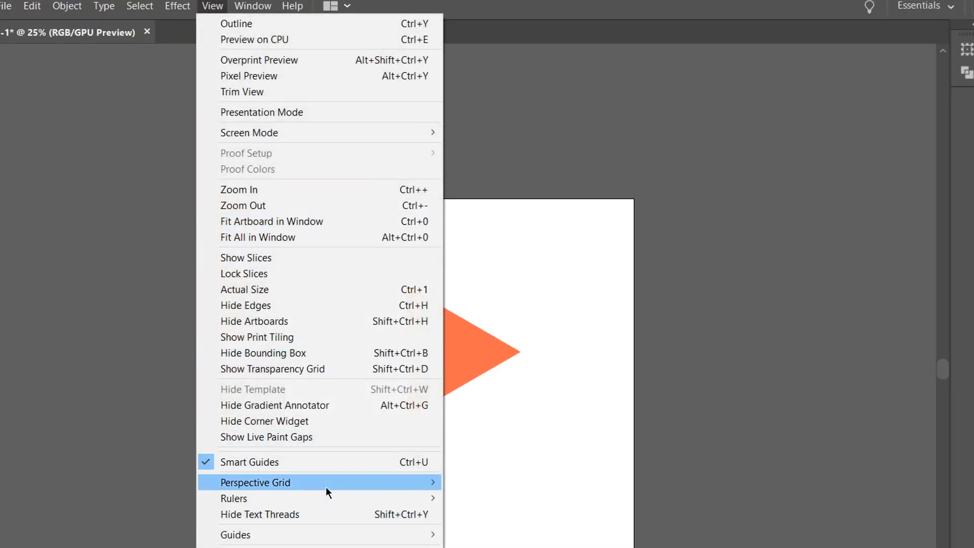
mouse_move(397, 501)
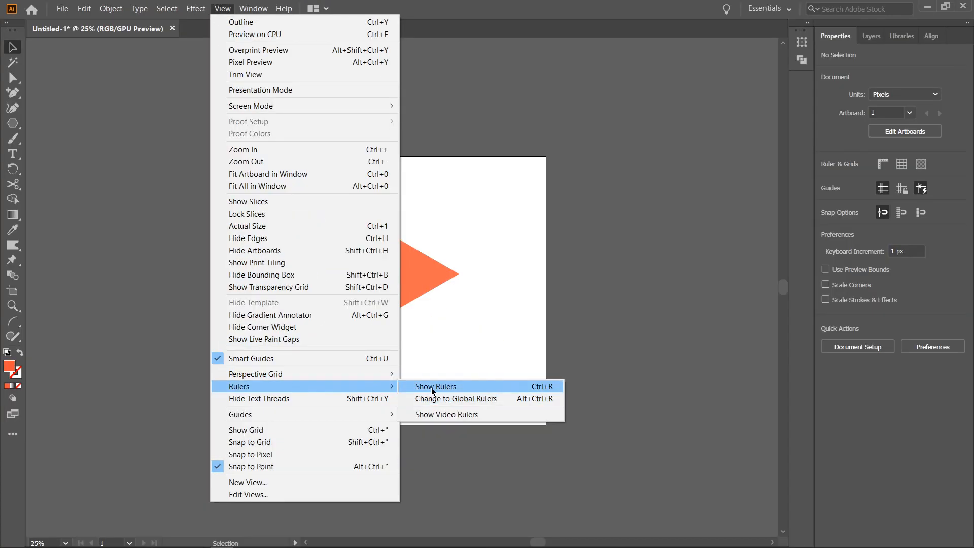
left_click(432, 387)
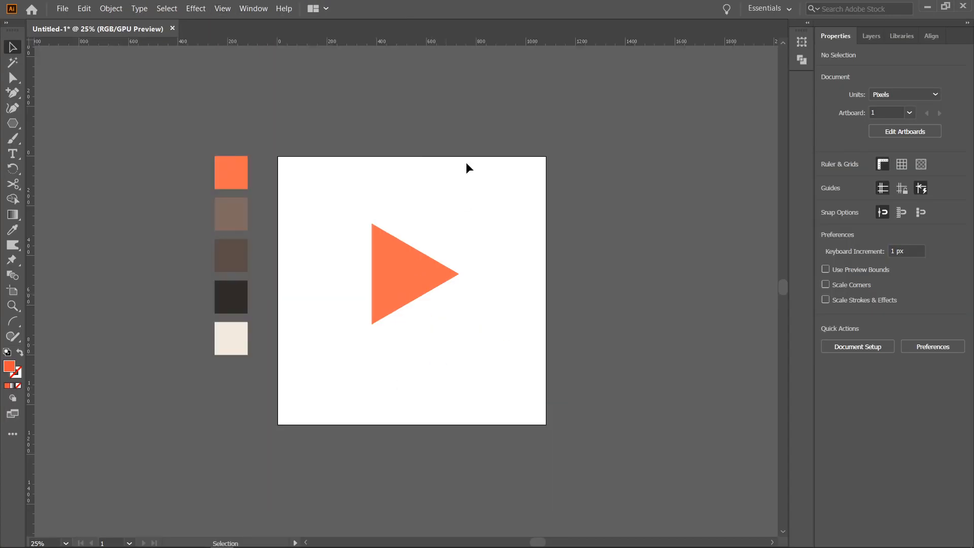
left_click_drag(409, 44, 436, 209)
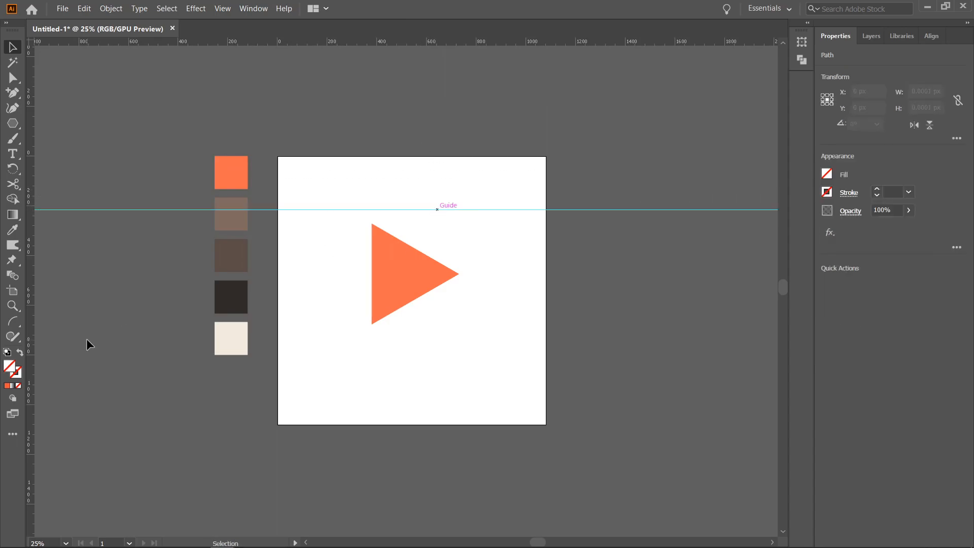
left_click_drag(32, 301, 327, 342)
Step: Align the triangle and both guides to the artboard's horizontal and vertical centre
left_click_drag(287, 112, 524, 387)
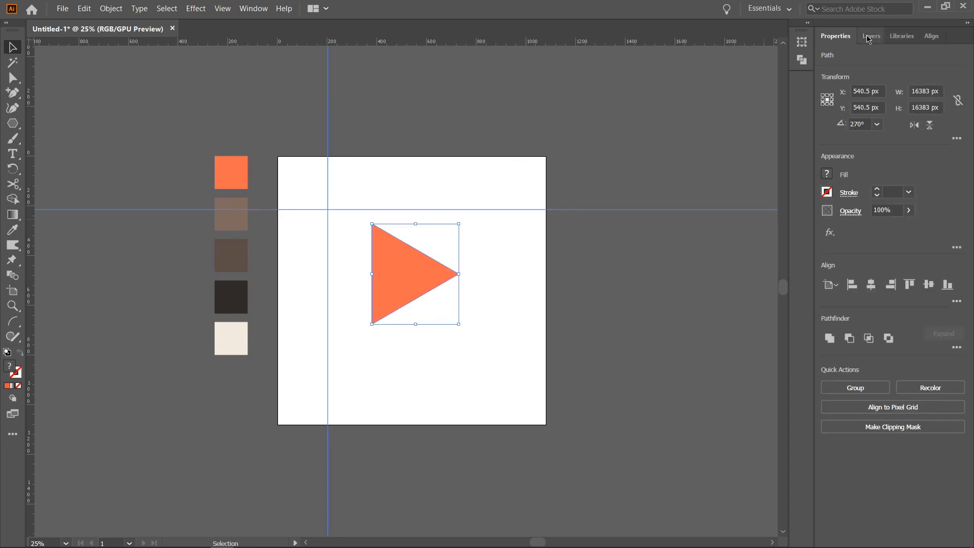
left_click(931, 36)
left_click(957, 146)
left_click(920, 187)
left_click(862, 69)
left_click(939, 71)
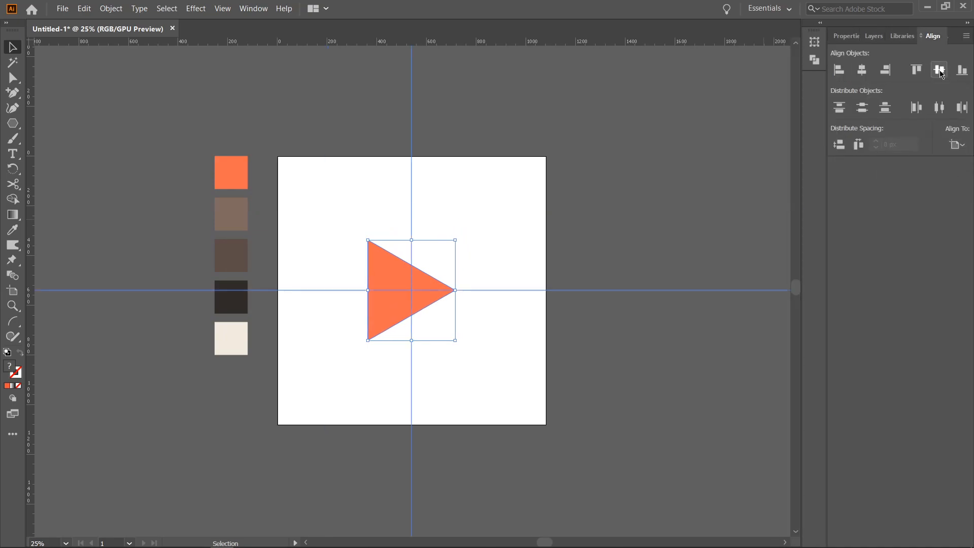
left_click(675, 186)
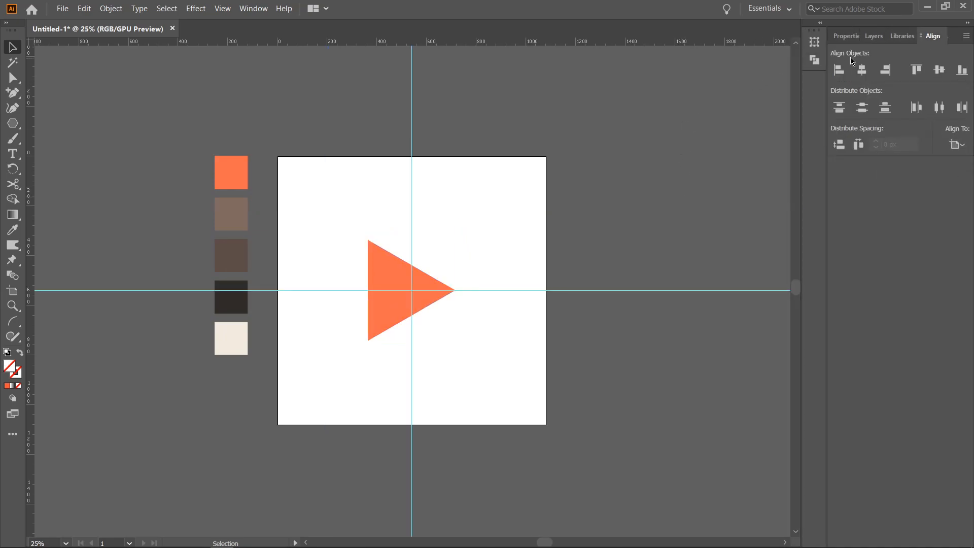
Step: Lock the vertical and horizontal guides in Layer 1
left_click(873, 36)
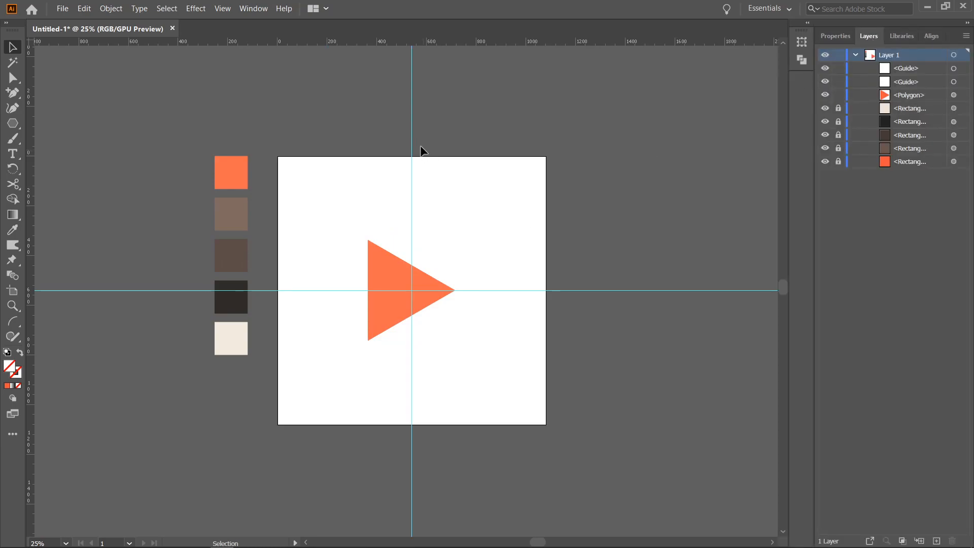
left_click(411, 113)
left_click(838, 69)
left_click(692, 291)
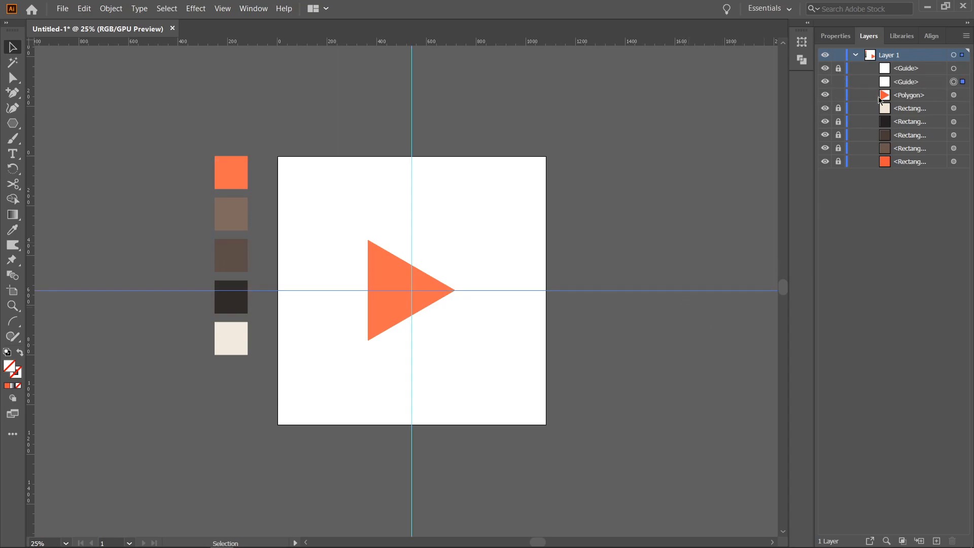
left_click(838, 82)
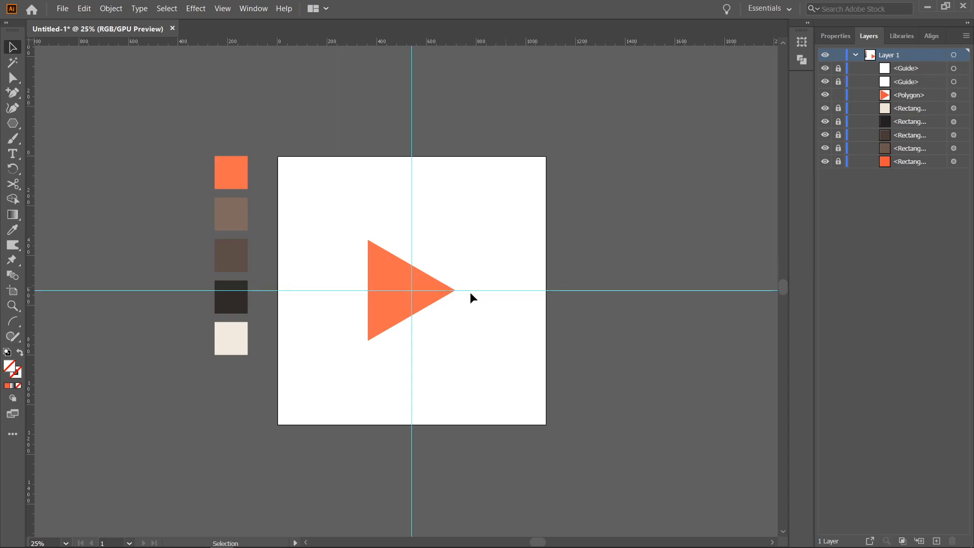
Step: Stretch the triangle slightly wider by extending its tip rightward, and centre it horizontally on the artboard again
left_click(428, 282)
left_click_drag(455, 290, 470, 290)
left_click(490, 341)
left_click_drag(341, 235, 493, 347)
left_click(931, 36)
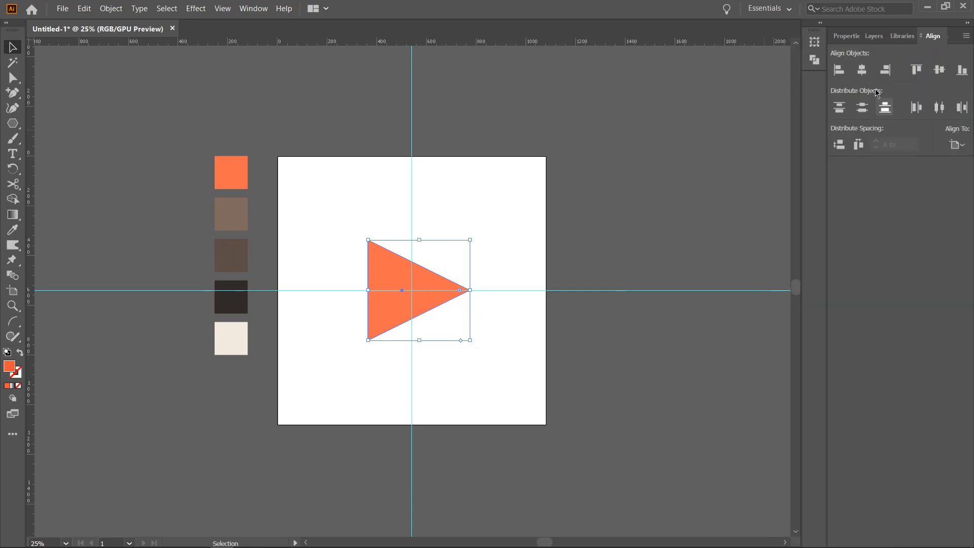
left_click(862, 70)
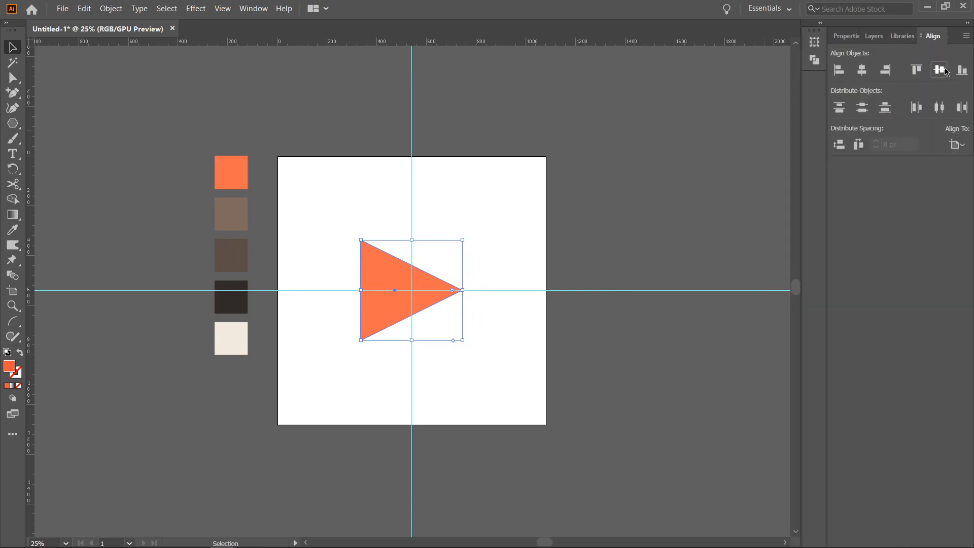
left_click(701, 376)
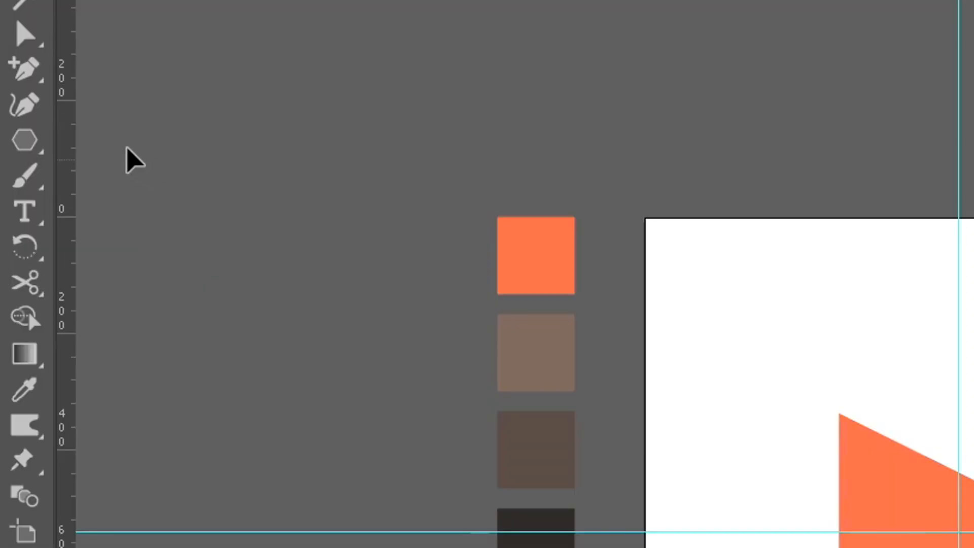
Step: Add an anchor point on the triangle's vertical left edge where it meets the horizontal guide
right_click(21, 72)
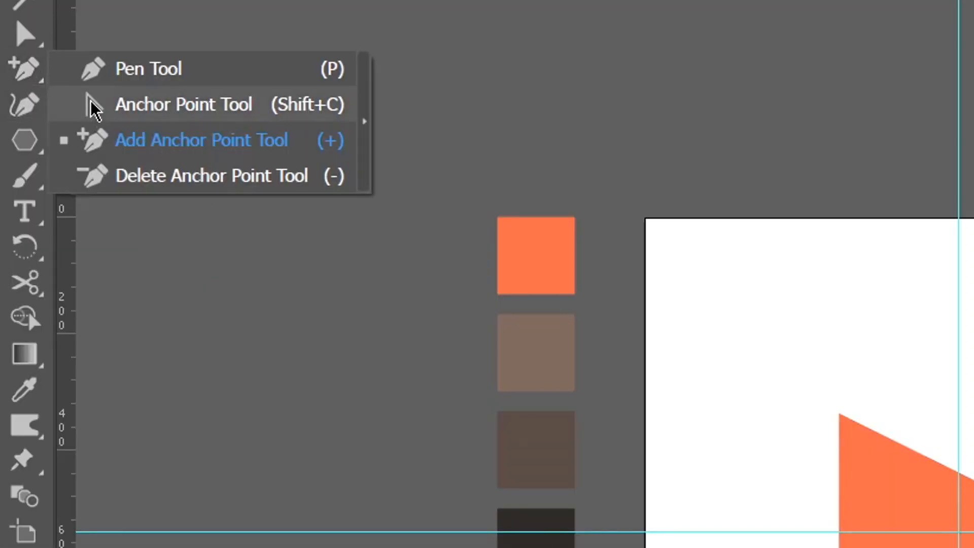
left_click(140, 154)
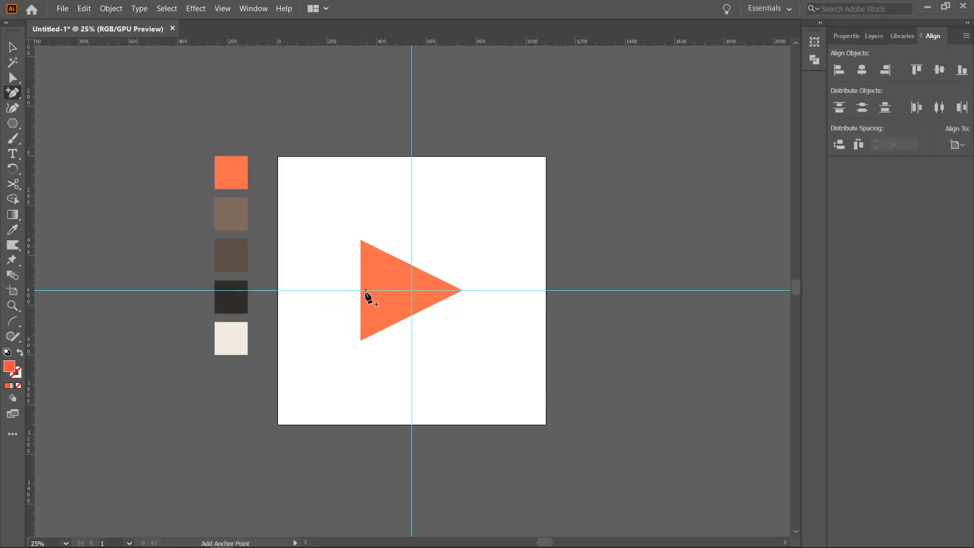
scroll(362, 293, "up", 3)
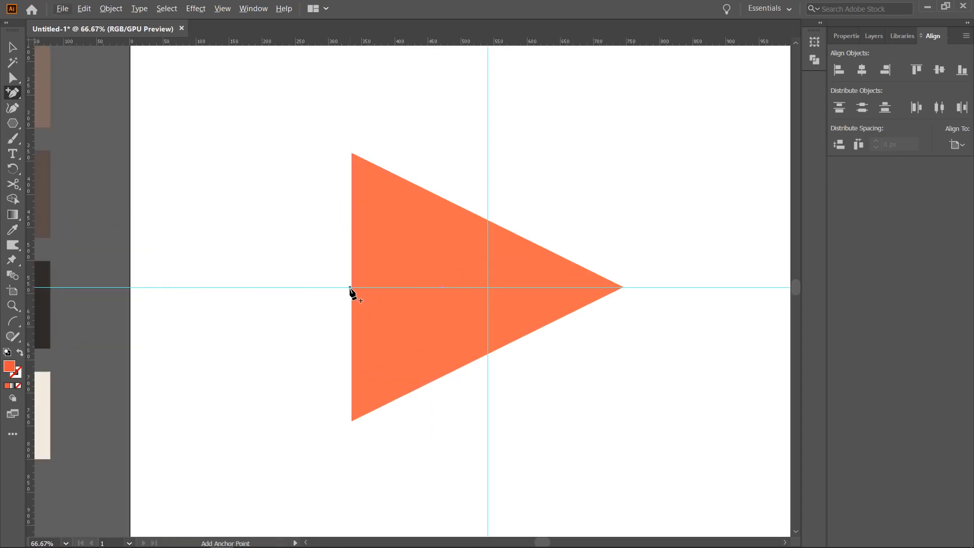
left_click(351, 287)
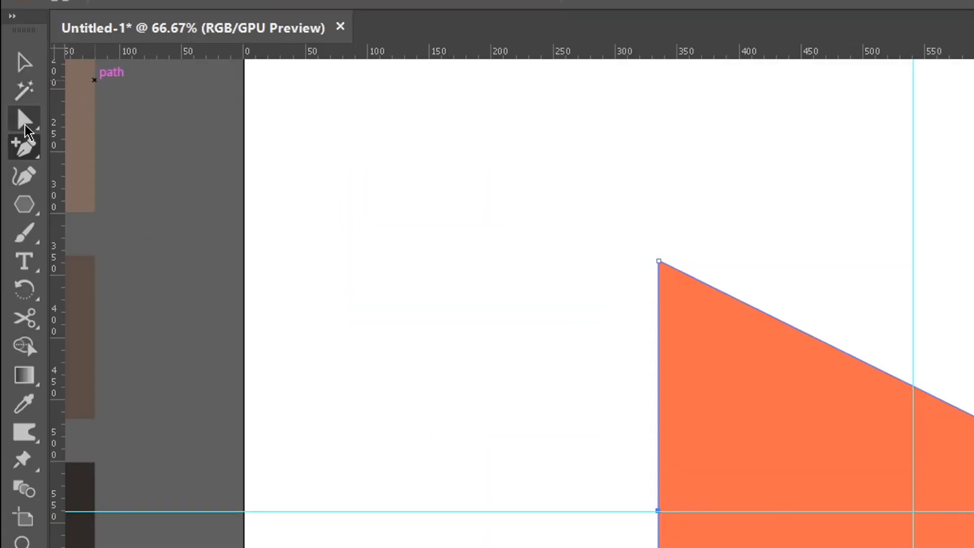
Step: Move the left edge's middle anchor point inward along the horizontal guide to about X 415 px, forming a notched arrowhead
left_click(12, 80)
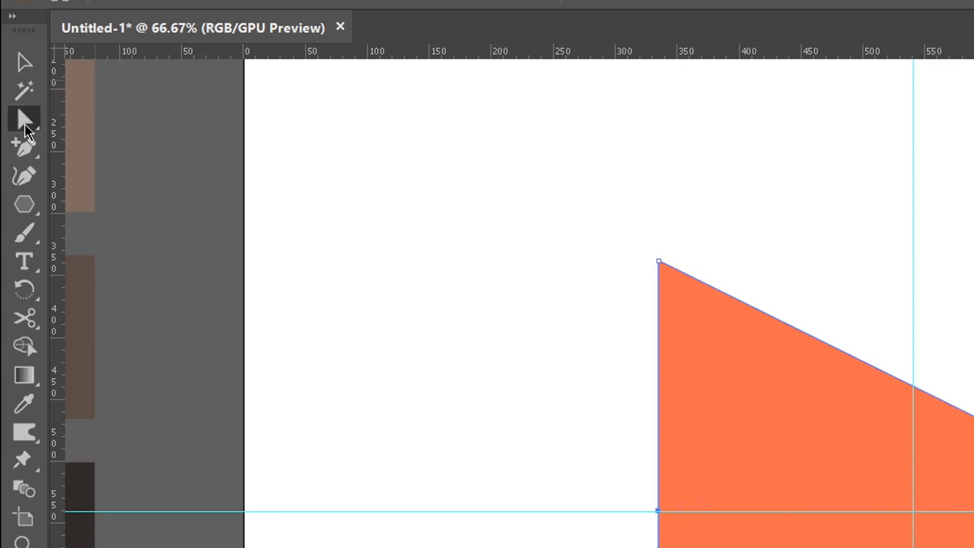
left_click_drag(659, 511, 697, 513)
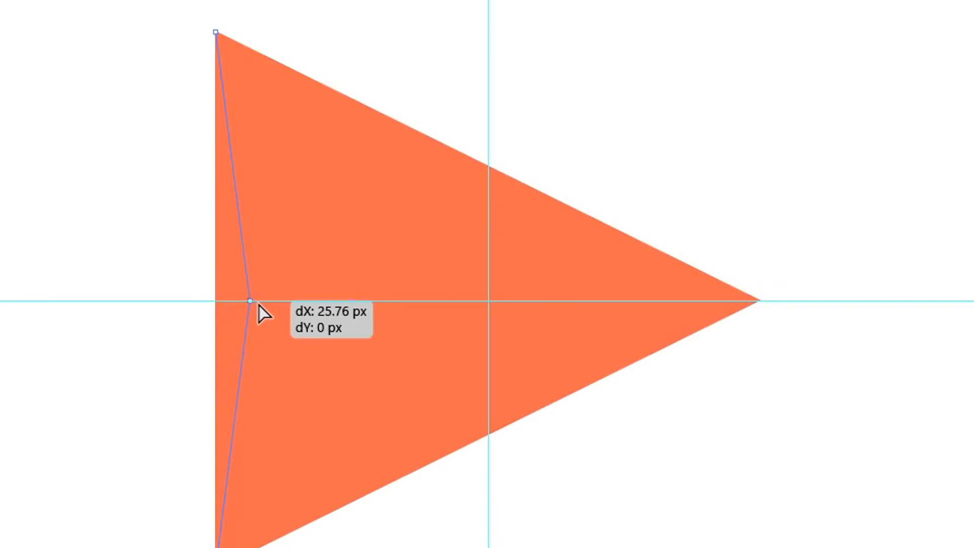
left_click_drag(258, 307, 322, 301)
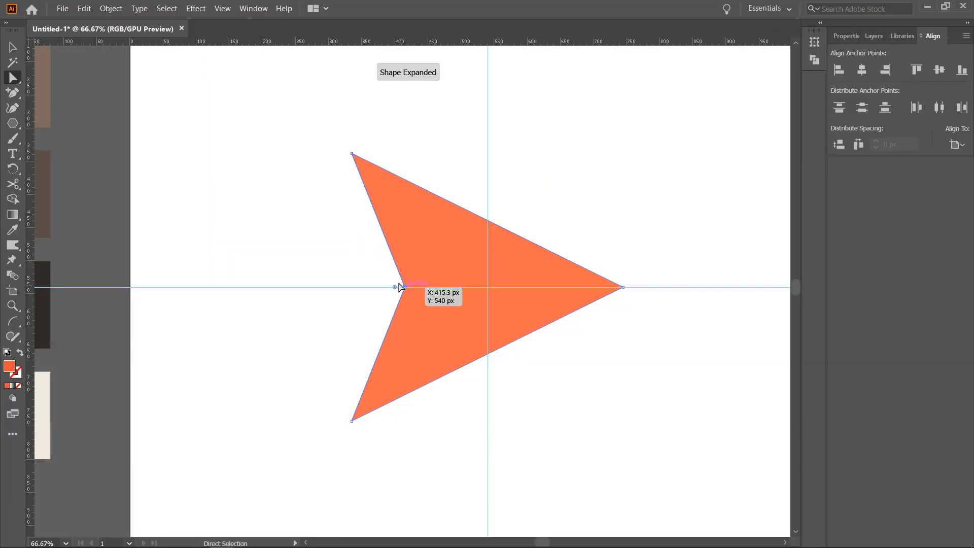
left_click(469, 181)
Step: Round the arrowhead's three outer corners with a small radius
left_click(434, 214)
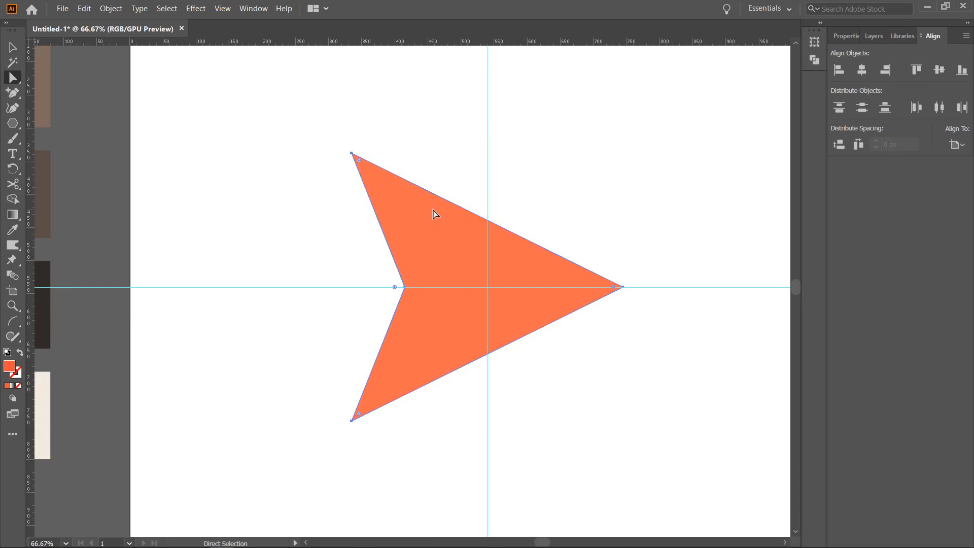
left_click_drag(359, 160, 364, 169)
left_click(439, 421)
left_click_drag(395, 289, 495, 289)
left_click(566, 386)
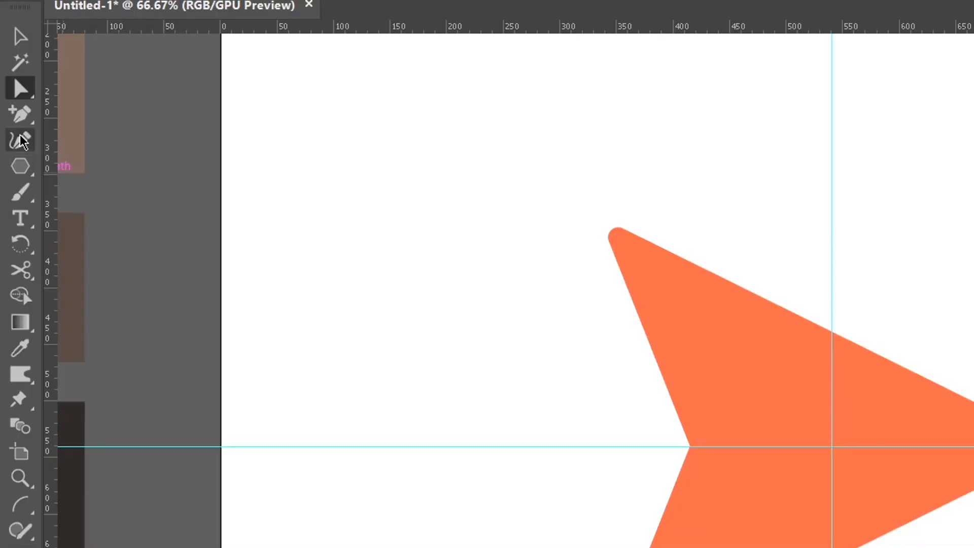
Step: Draw a straight diagonal line with the Pen tool from the arrowhead's inner notch to the vertical guide below the shape
left_click(17, 94)
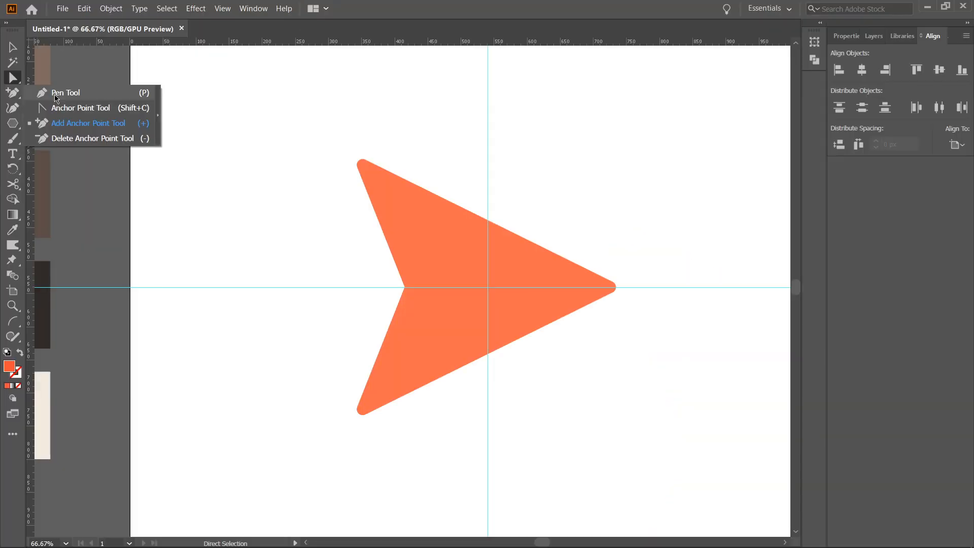
left_click(110, 113)
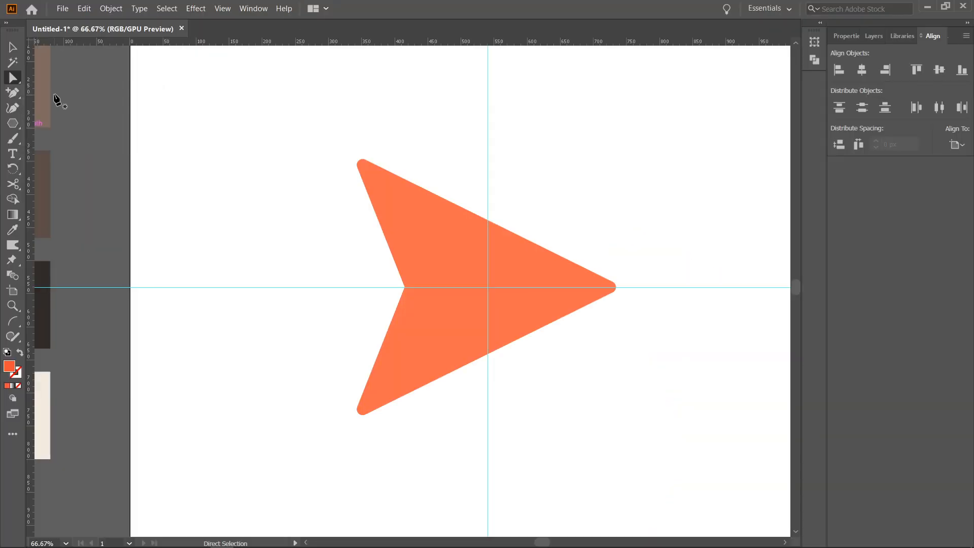
left_click(405, 287)
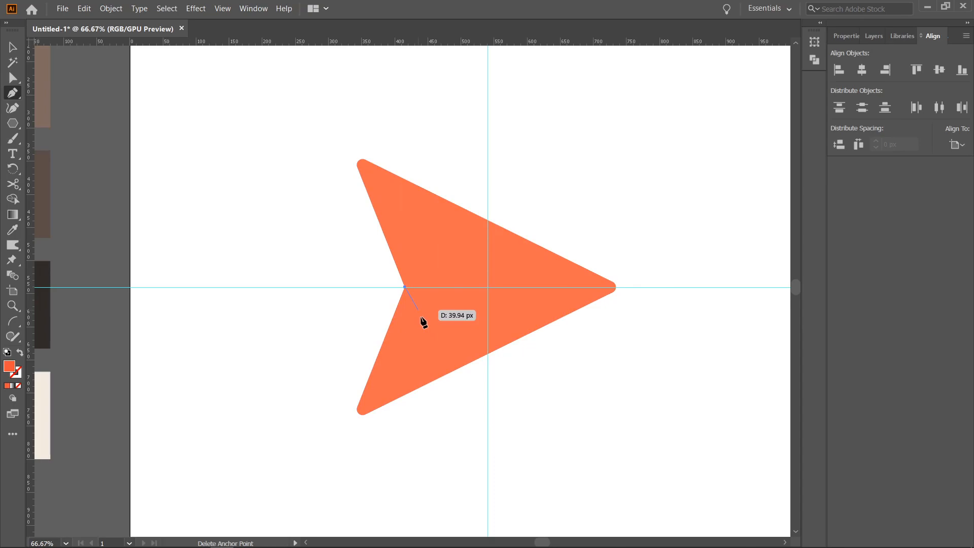
left_click(488, 447)
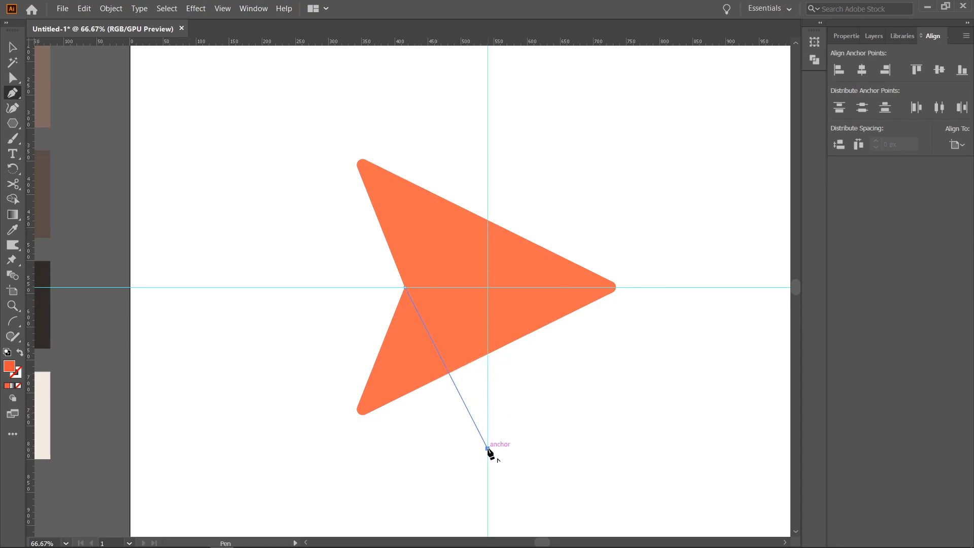
Step: Split the arrowhead along the diagonal line using Divide Objects Below
left_click(16, 51)
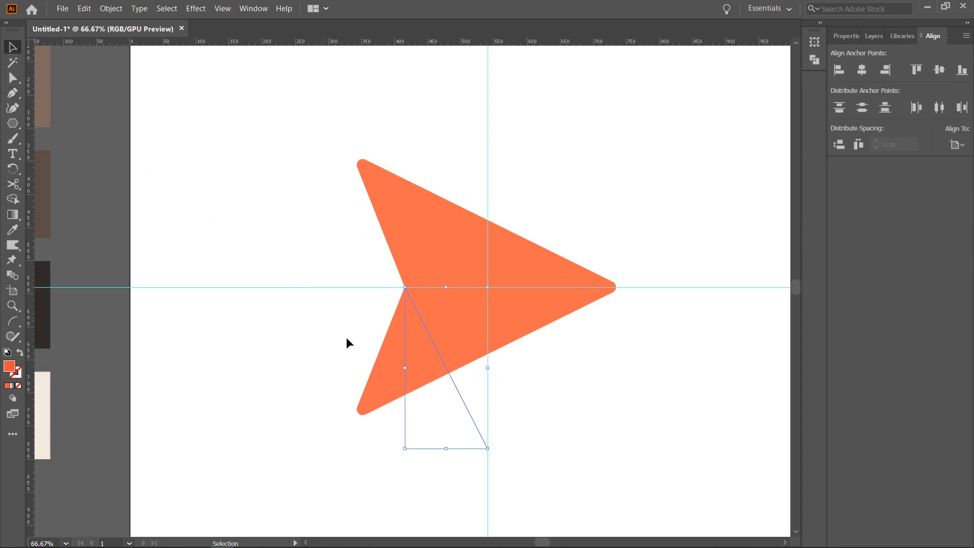
left_click(111, 8)
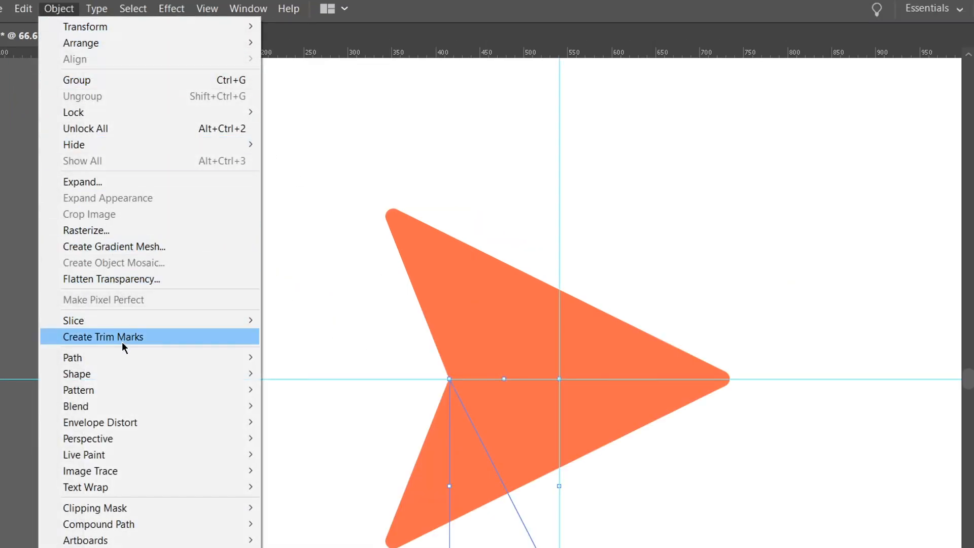
mouse_move(121, 355)
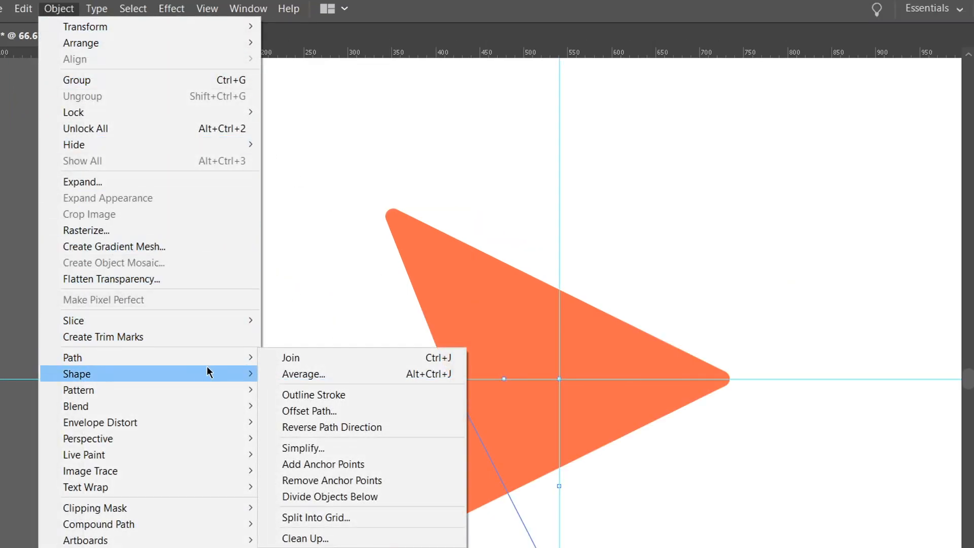
left_click(340, 495)
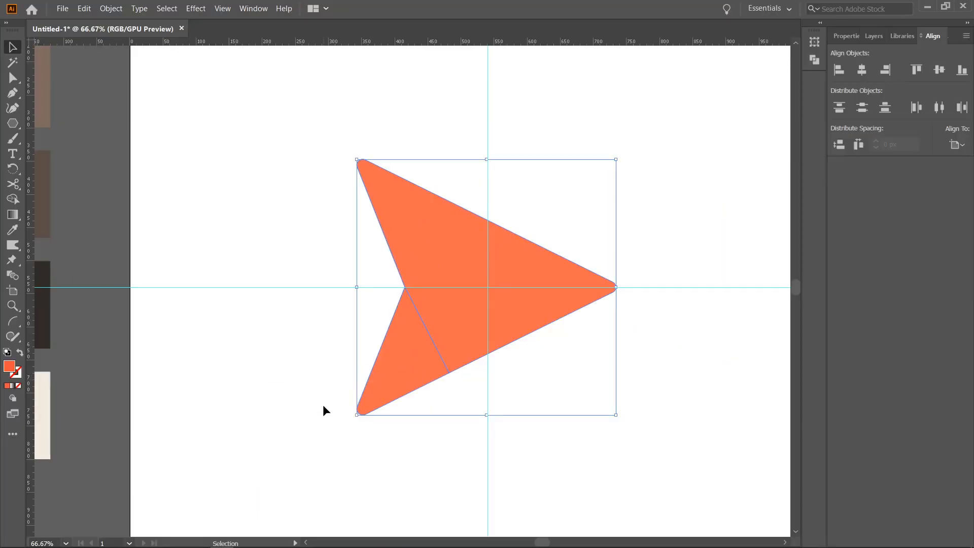
left_click(327, 448)
Step: Recolour the arrowhead's separated lower piece with the lighter brown sampled from the palette square below the orange one
left_click(404, 377)
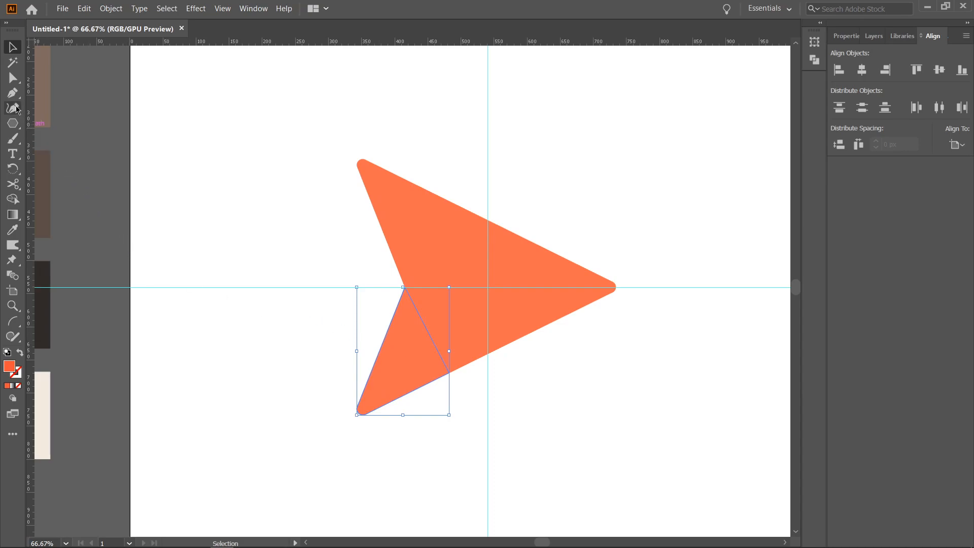
scroll(173, 188, "down", 1)
left_click(13, 232)
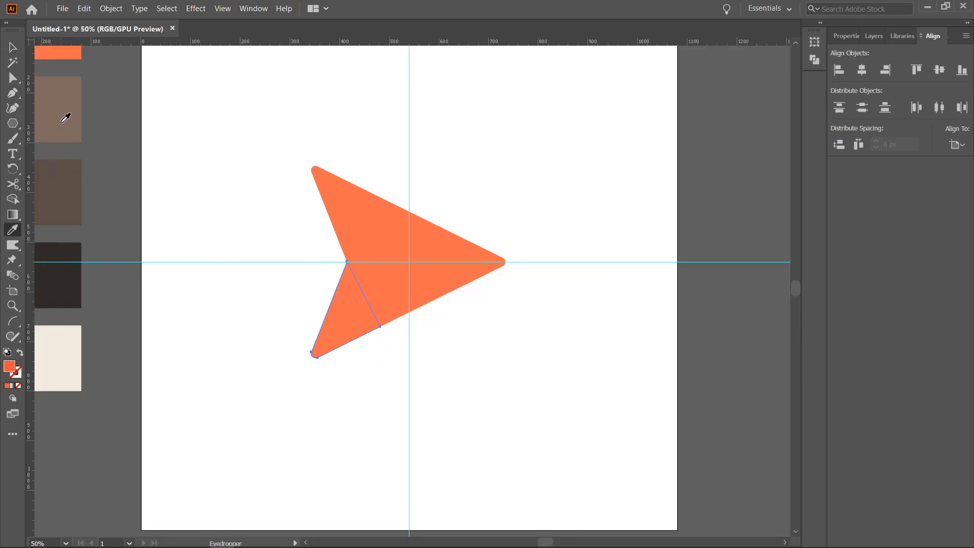
left_click(66, 118)
left_click(15, 53)
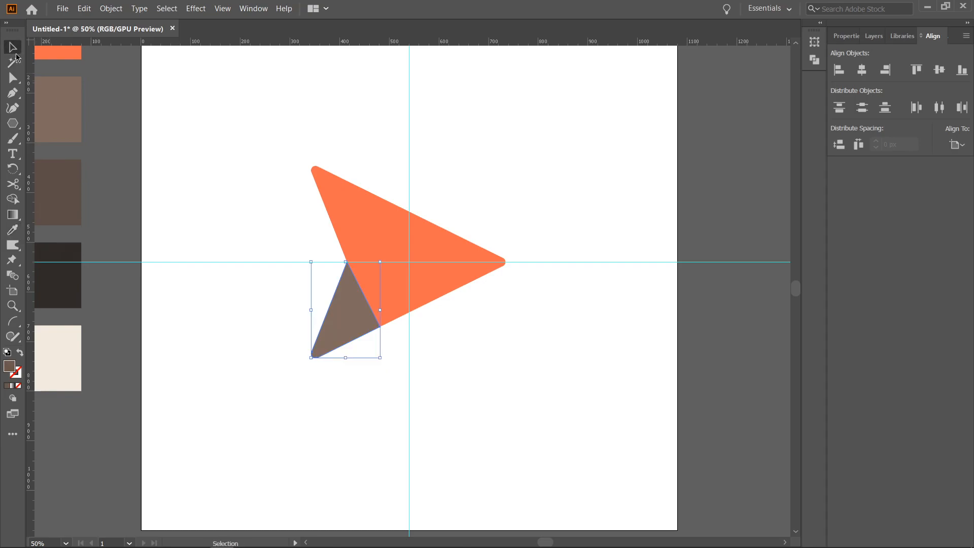
left_click(220, 354)
Step: Draw a closed triangle with the Pen tool from the notch to the cut's lower end and the brown piece's outer edge
left_click(13, 93)
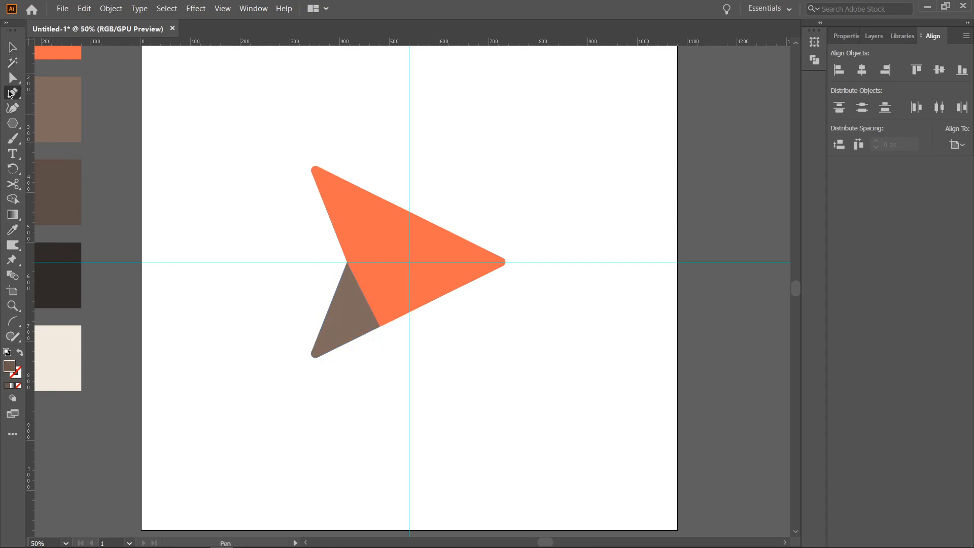
left_click(346, 262)
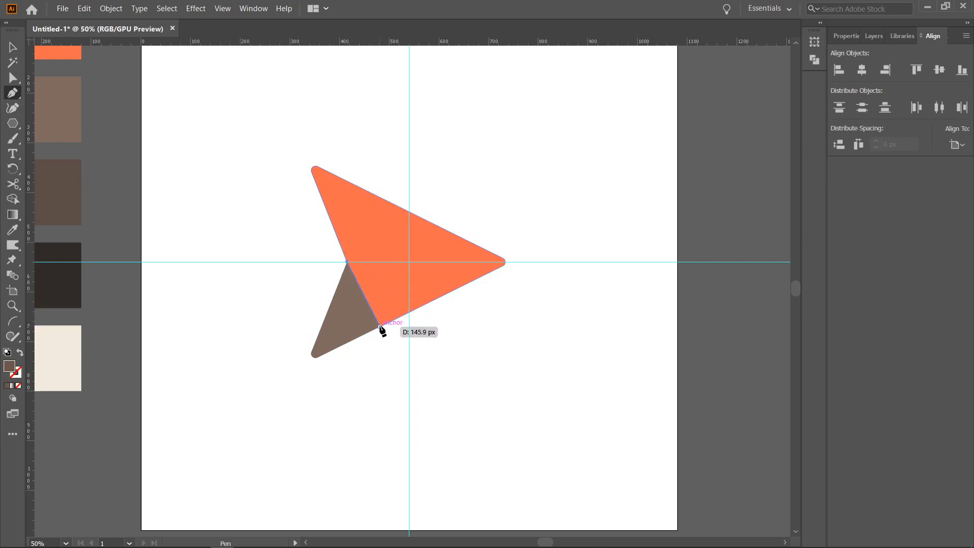
left_click(379, 326)
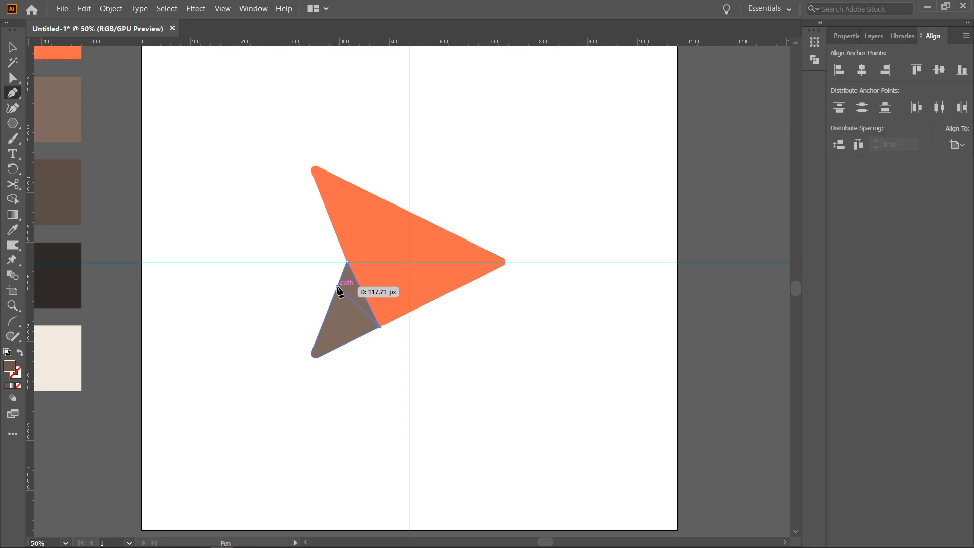
left_click(338, 287)
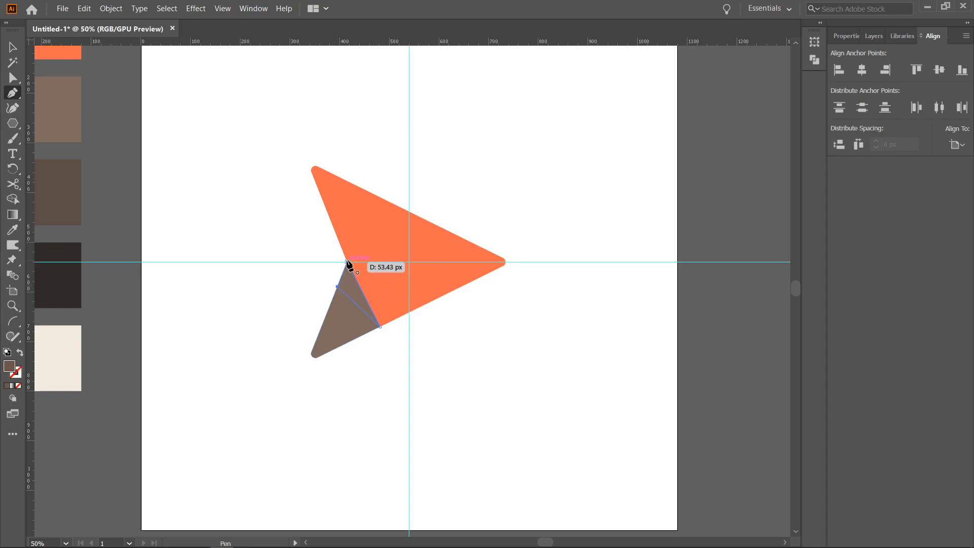
left_click(347, 262)
Step: Fill the small triangle with the medium-dark brown sampled from the third palette square, making a fold shadow
left_click(13, 47)
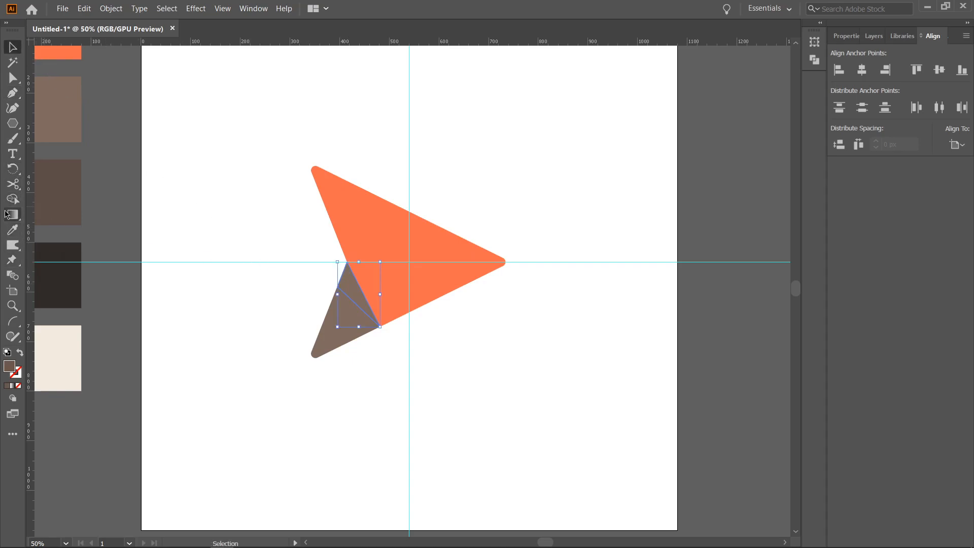
left_click(17, 234)
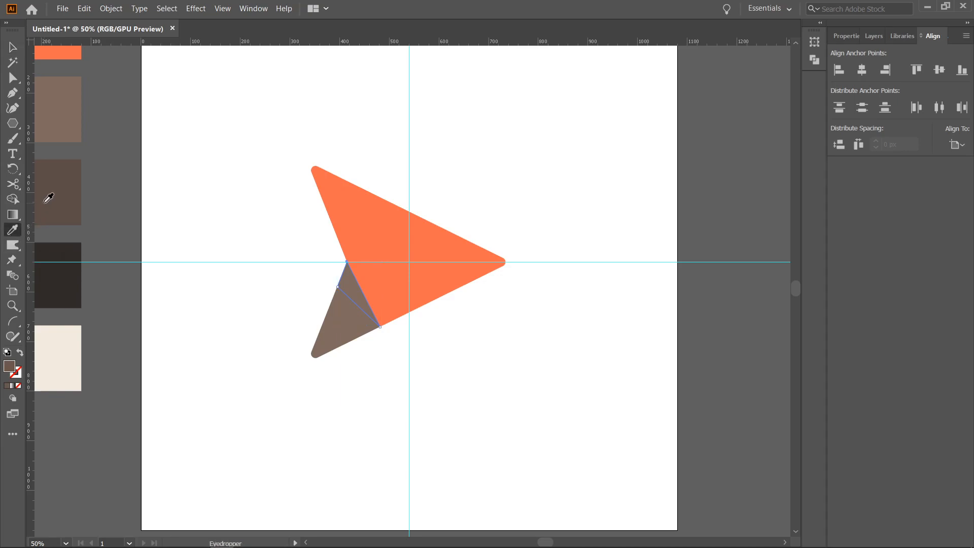
left_click(58, 194)
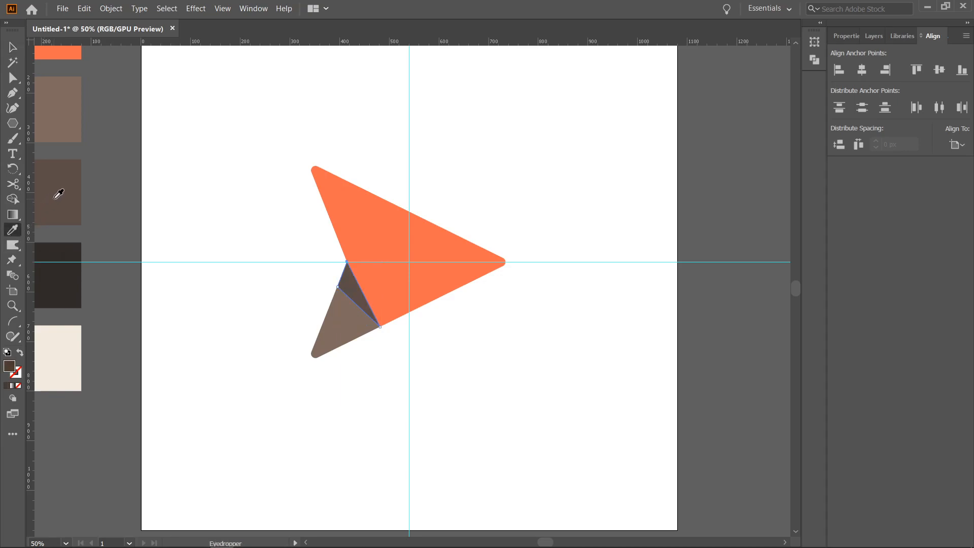
left_click(13, 49)
left_click(222, 360)
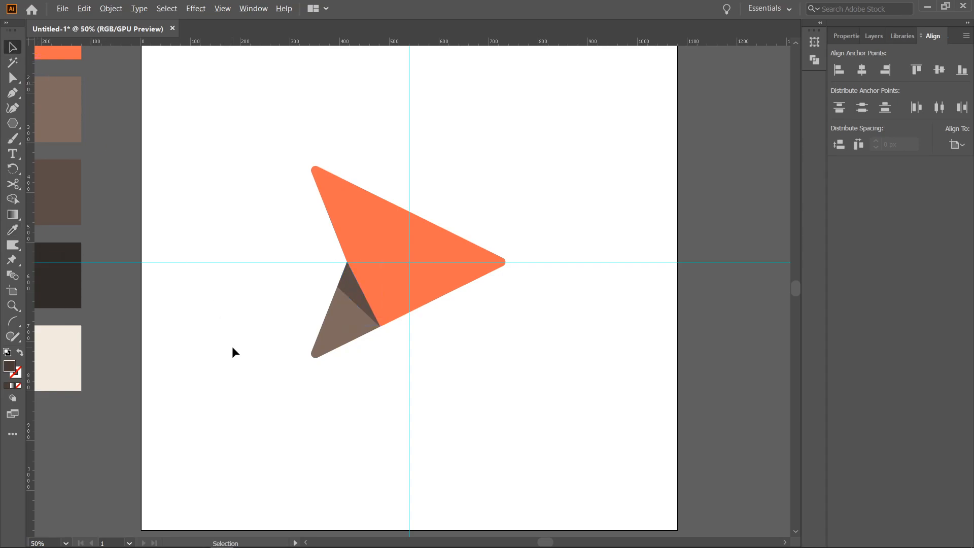
Step: Draw a rectangle covering the entire artboard from corner to corner
scroll(232, 346, "down", 2)
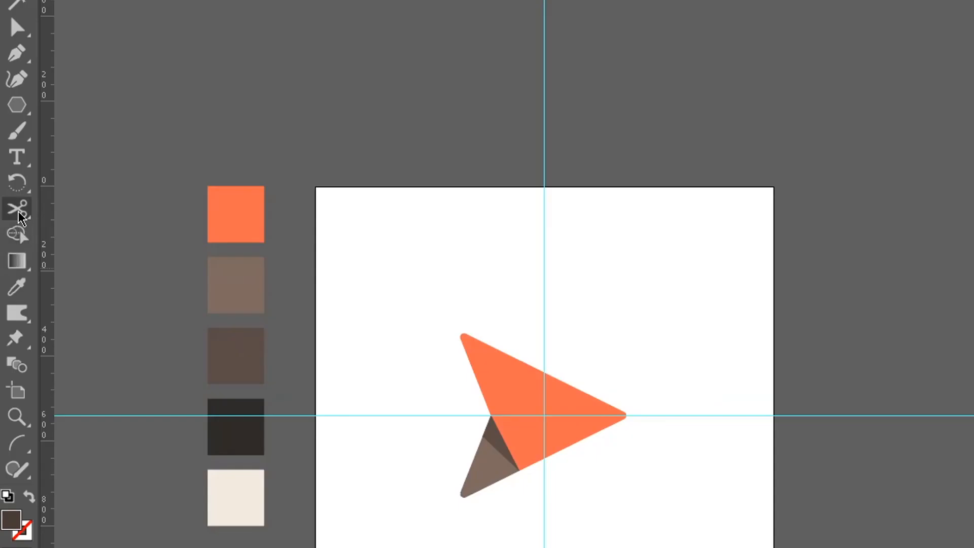
left_click(13, 124)
left_click(82, 111)
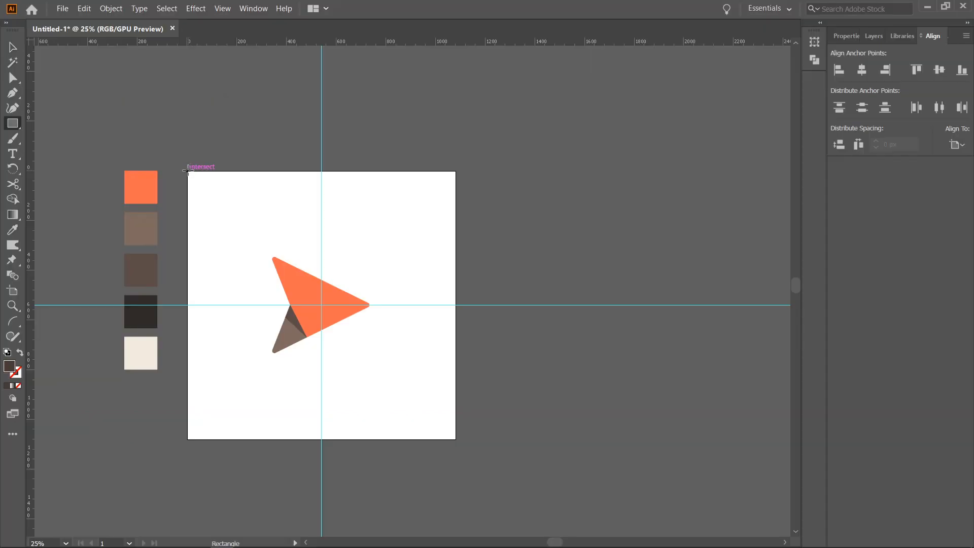
left_click_drag(187, 171, 455, 439)
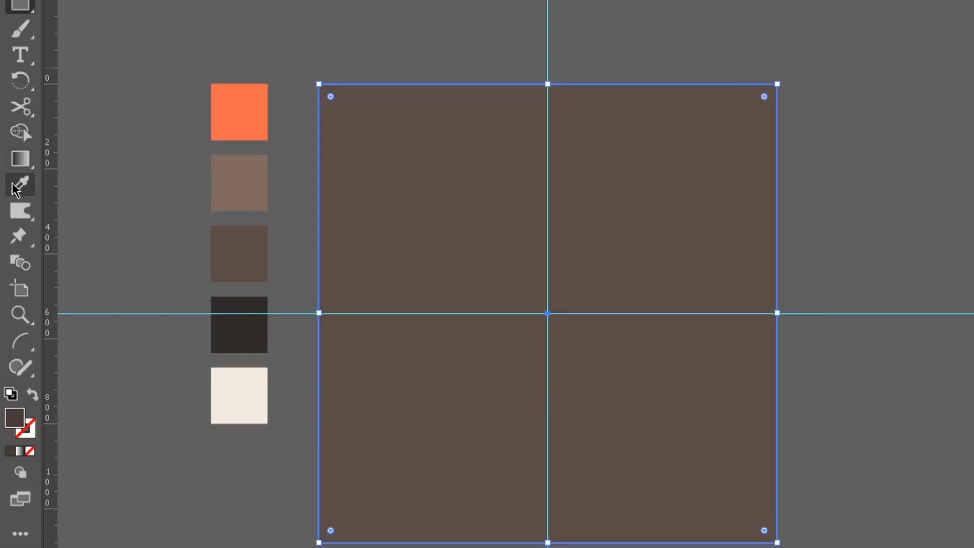
Step: Fill the artboard-sized rectangle with the cream colour sampled from the last palette square
left_click(16, 189)
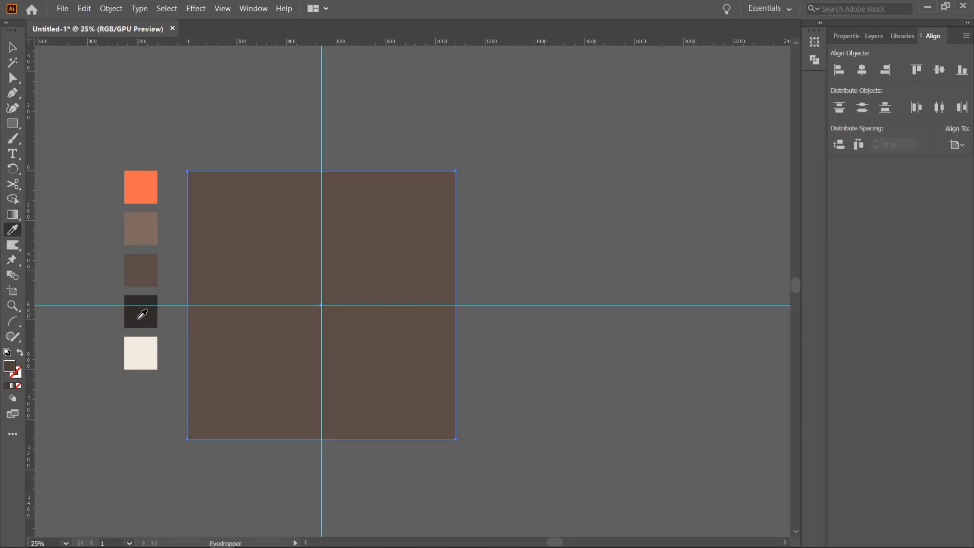
left_click(140, 350)
left_click(13, 47)
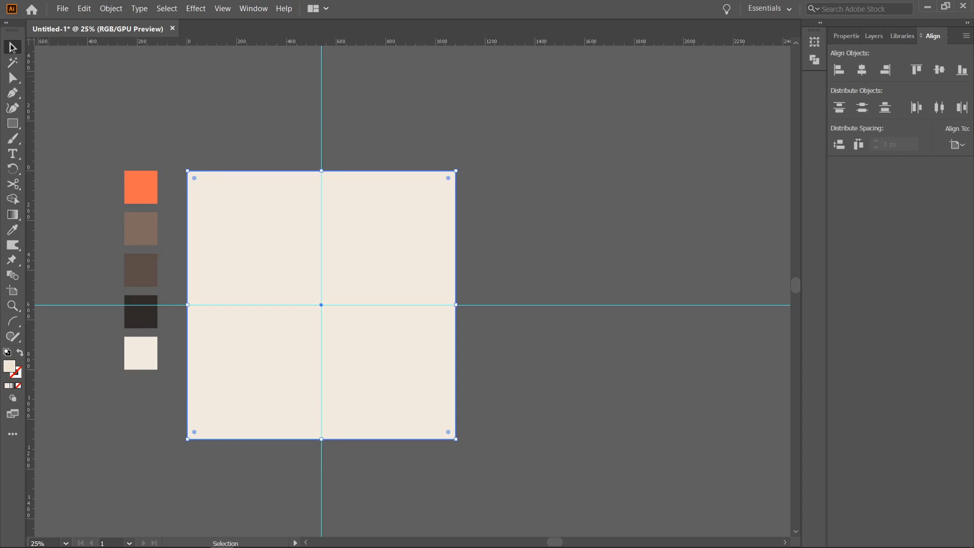
Step: Send the cream background rectangle to the back, behind the arrowhead artwork
right_click(373, 271)
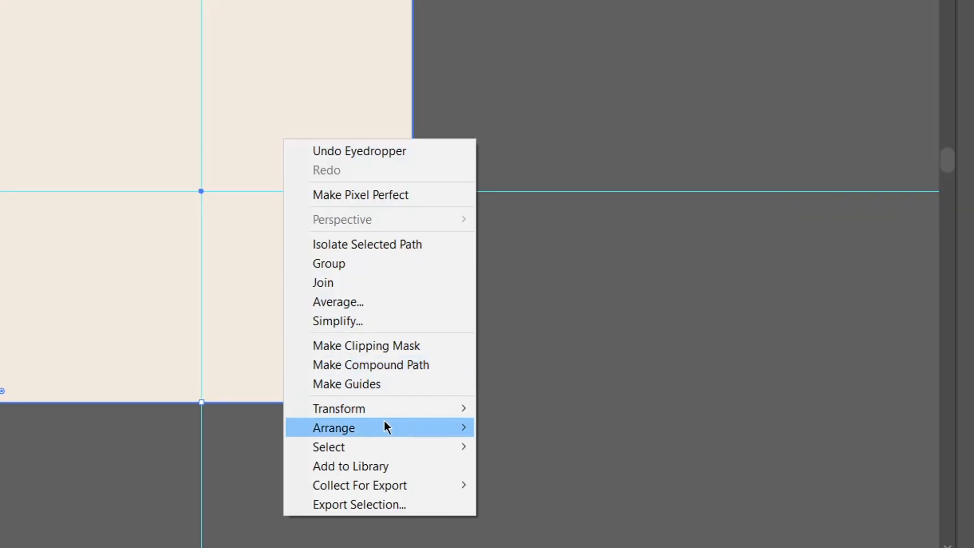
mouse_move(387, 427)
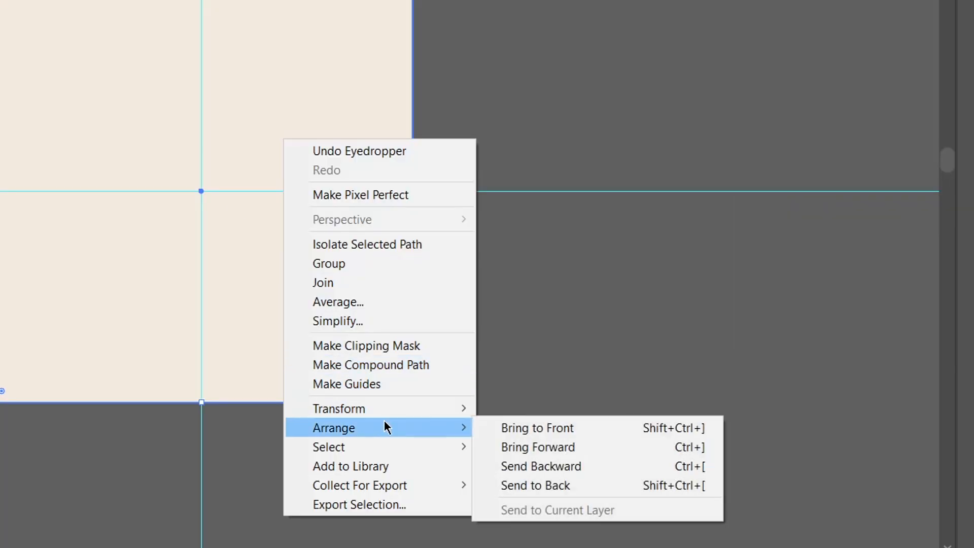
left_click(567, 490)
left_click(585, 405)
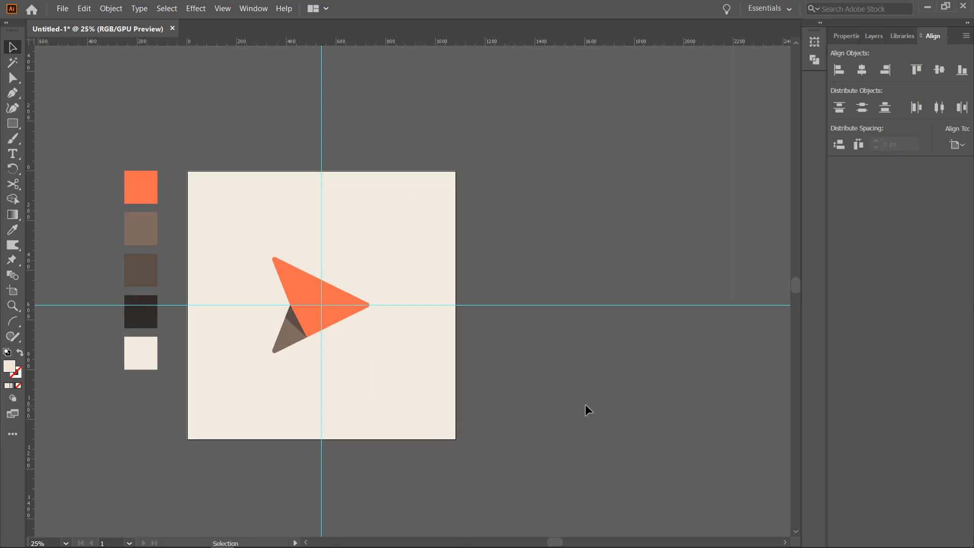
Step: Hide both guides in Layer 1
left_click(878, 41)
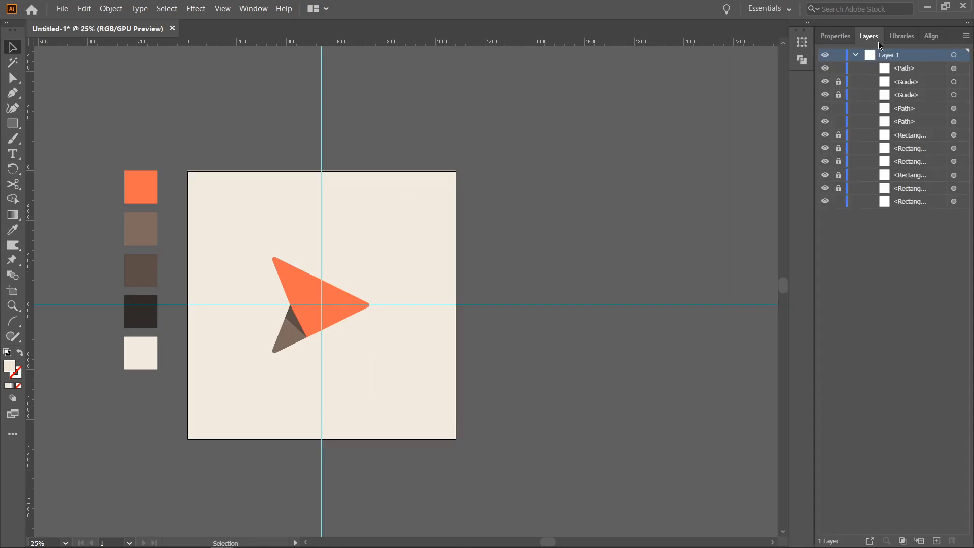
left_click(825, 82)
left_click(825, 95)
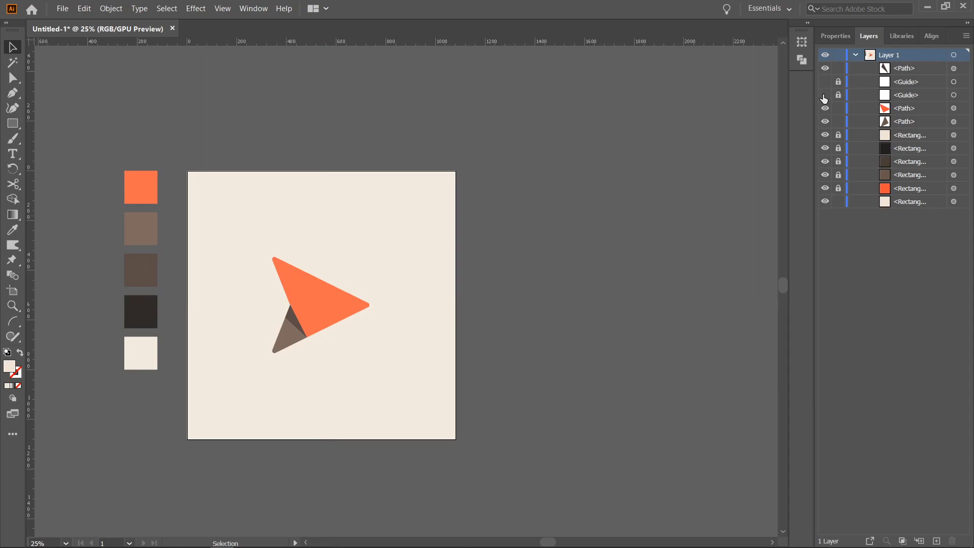
scroll(430, 369, "left", 5)
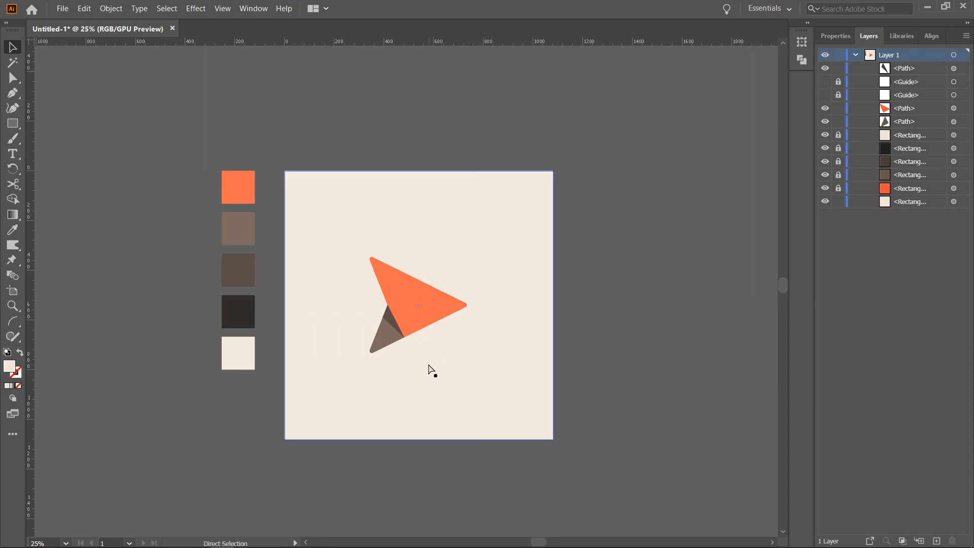
scroll(496, 441, "up", 1)
scroll(491, 337, "up", 2)
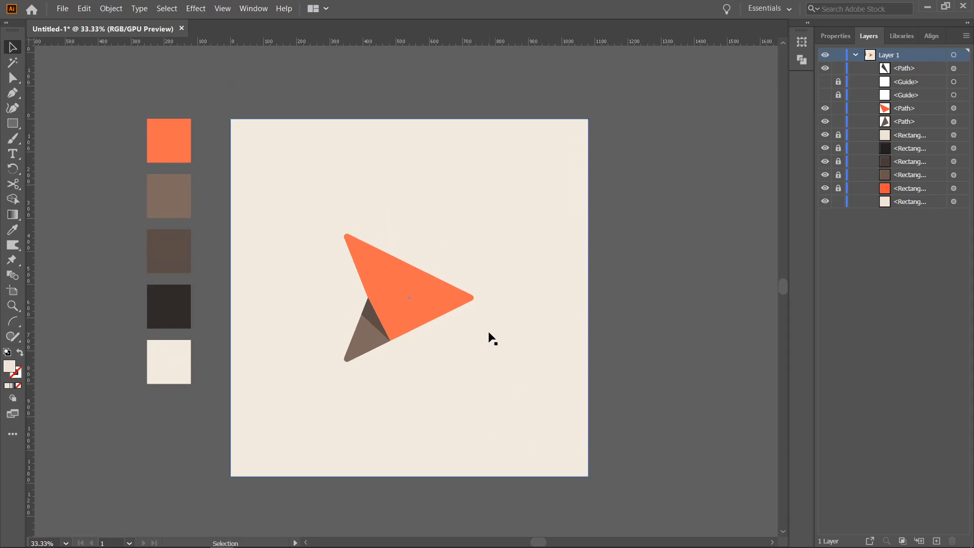